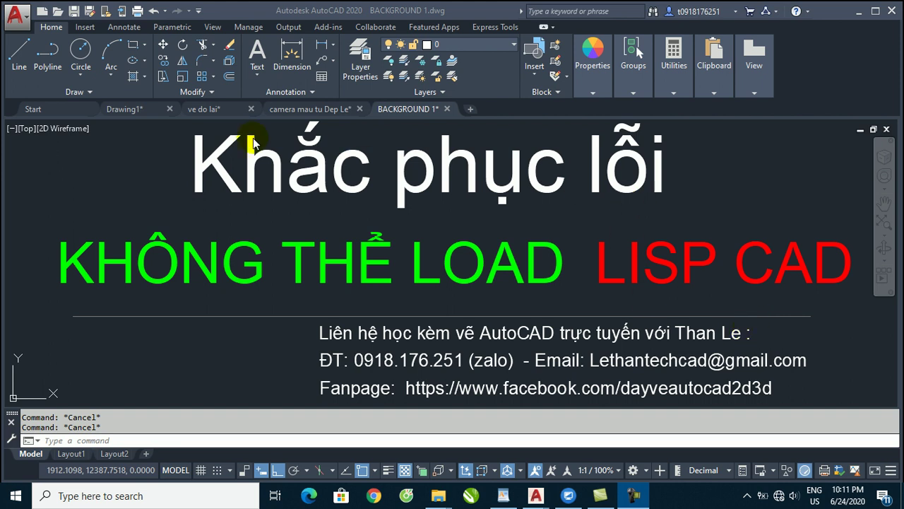
In the ve do lai drawing, draw a horizontal yellow line beside the site plan.
click(205, 115)
click(205, 113)
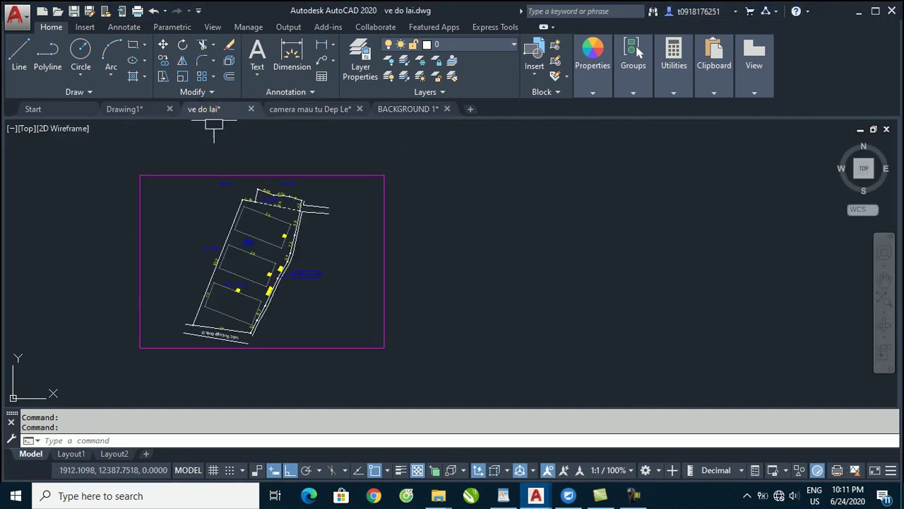
text(l)
key(Return)
click(400, 204)
click(710, 204)
key(Escape)
Copy the line into several parallel lines below it, then start AP application loading.
click(518, 231)
click(510, 195)
text(co)
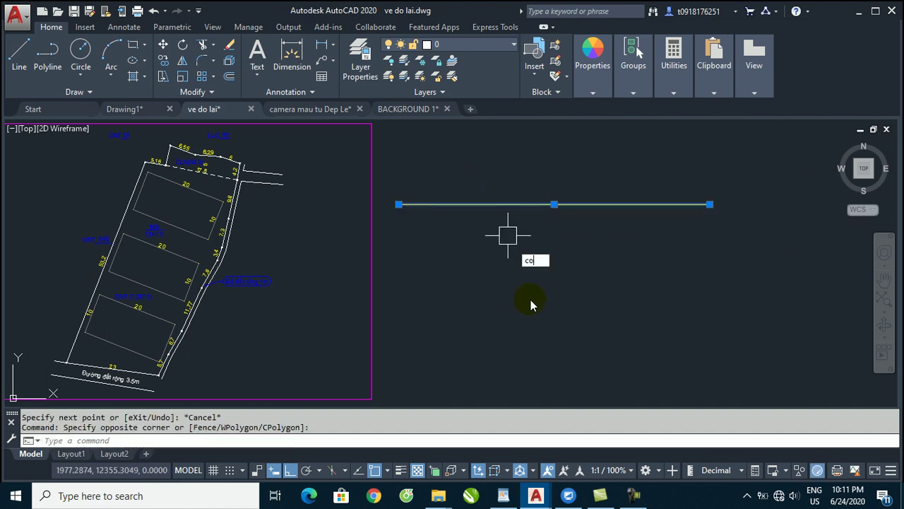
key(Return)
click(523, 237)
click(520, 348)
click(521, 398)
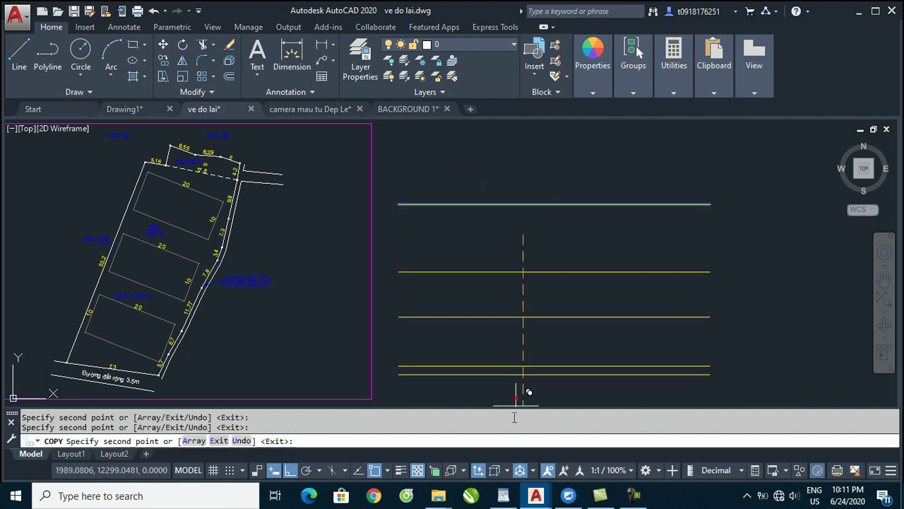
click(511, 260)
key(Escape)
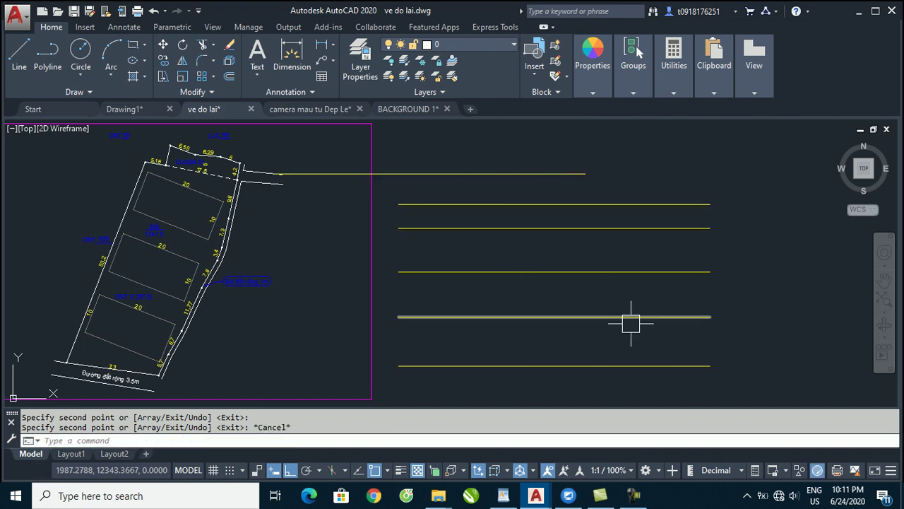
mouse_move(638, 317)
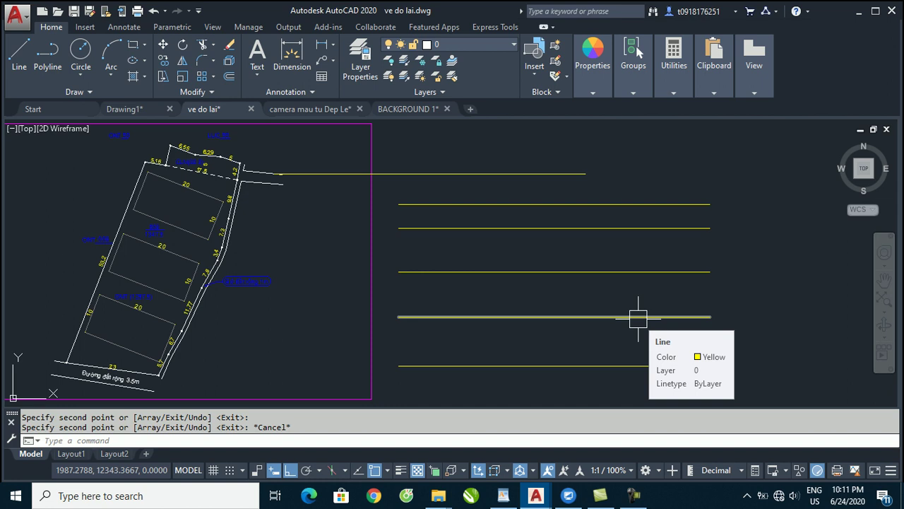
text(ap)
key(Return)
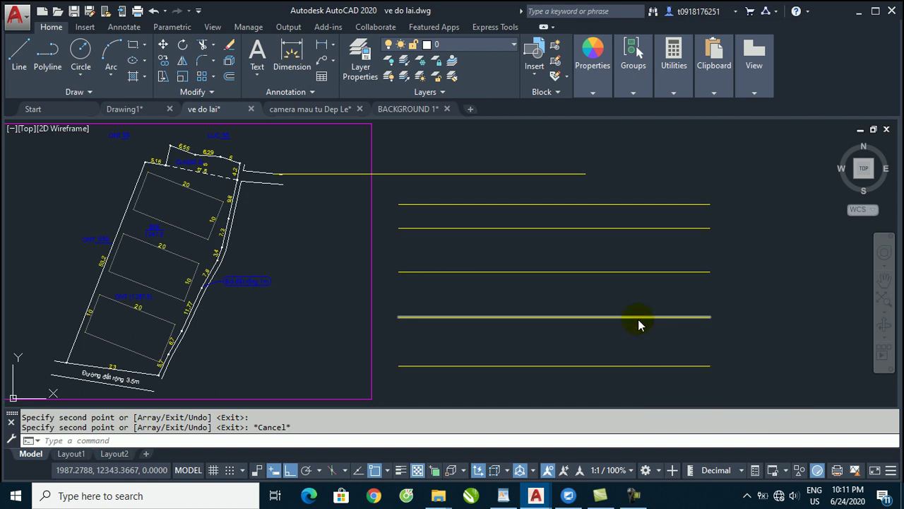
Browse to DATA (D:) > 2-Du lieu day Autocad > Dữ liệu lisp CAD.
click(399, 100)
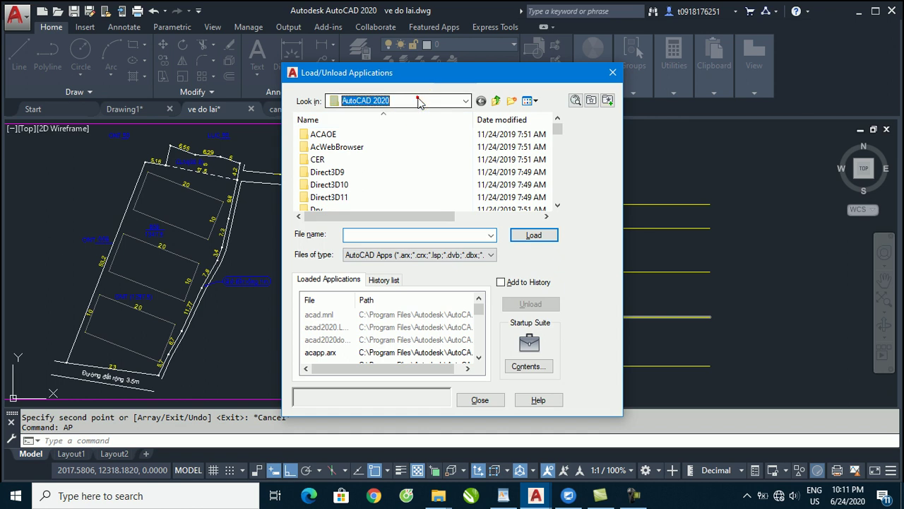
click(378, 294)
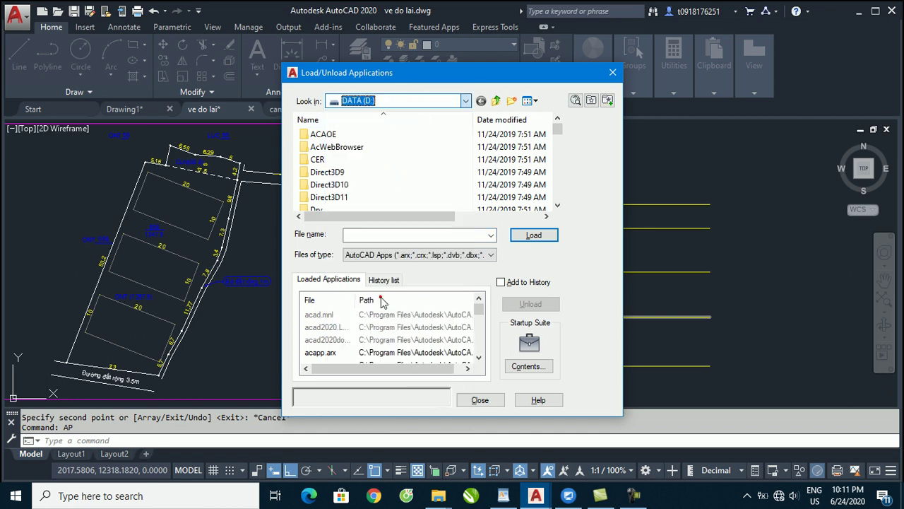
click(339, 172)
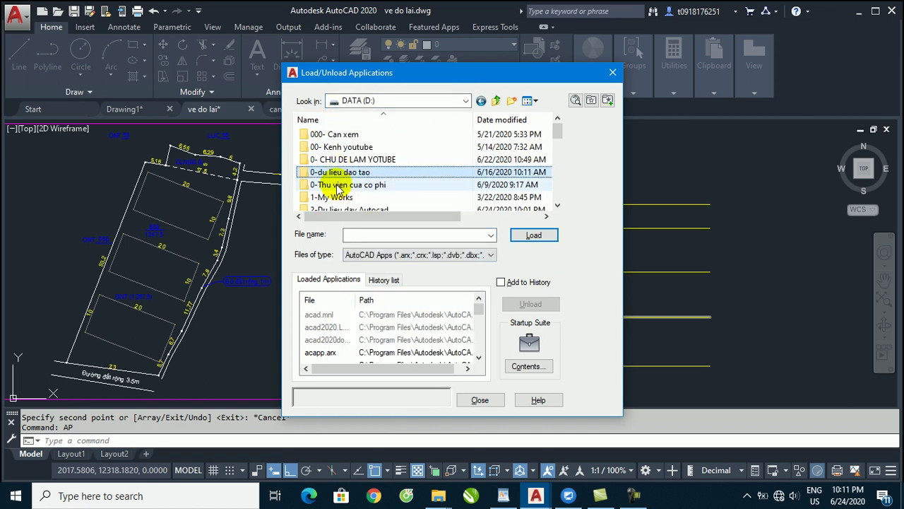
scroll(343, 172, down, 1)
double_click(343, 171)
click(346, 171)
scroll(346, 172, down, 1)
scroll(345, 173, down, 1)
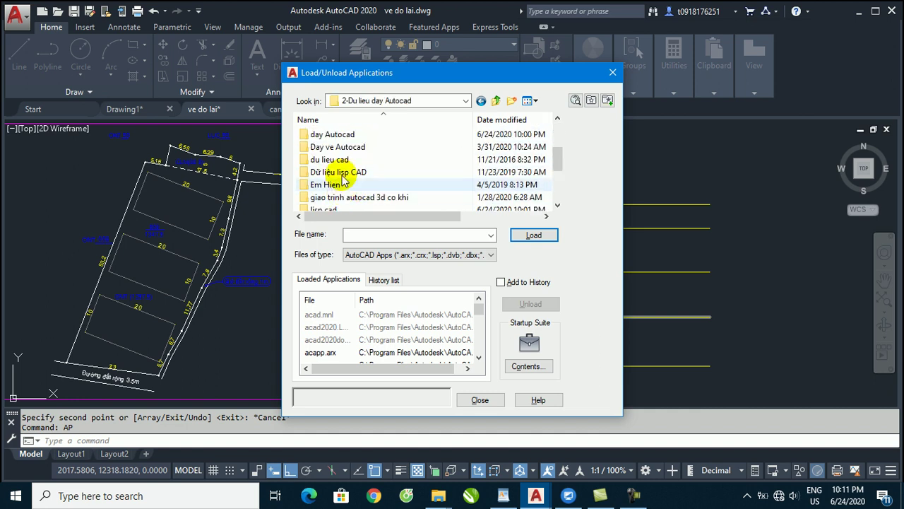
double_click(342, 175)
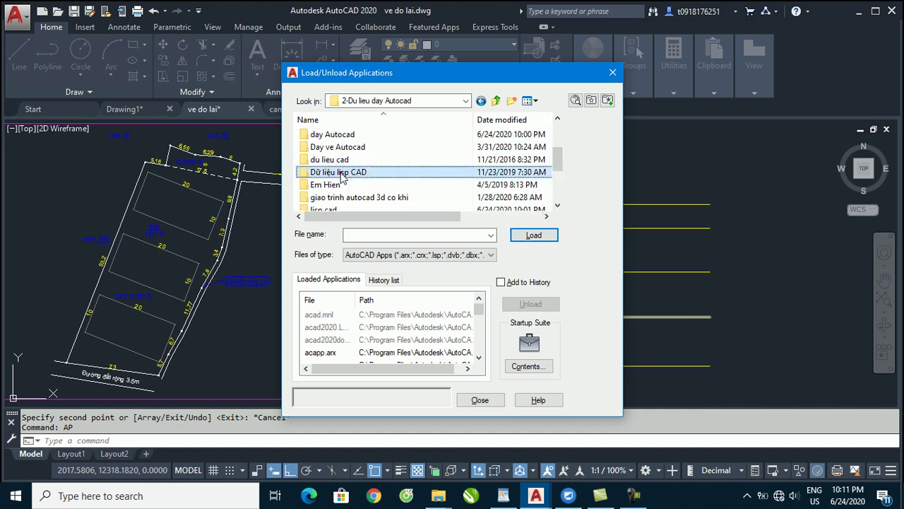
Load tinh chieu dai.lsp and close the Load/Unload Applications dialog.
click(332, 184)
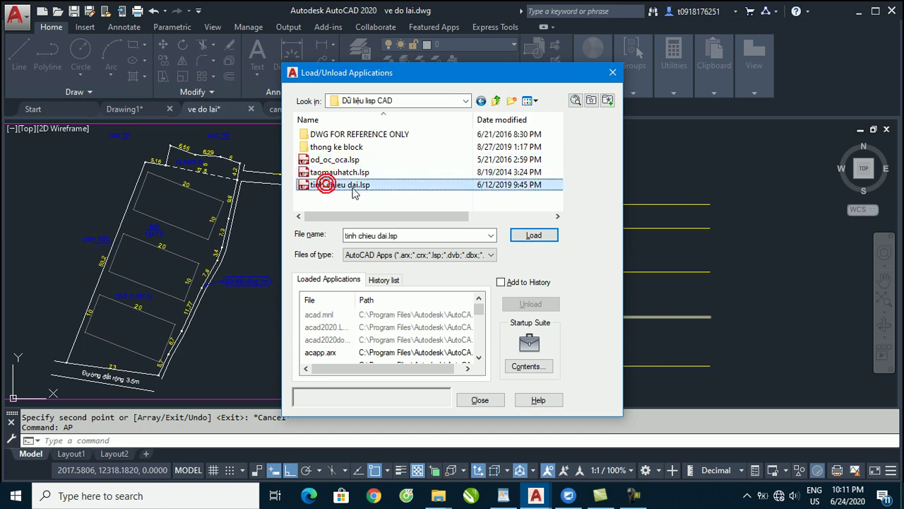
click(539, 237)
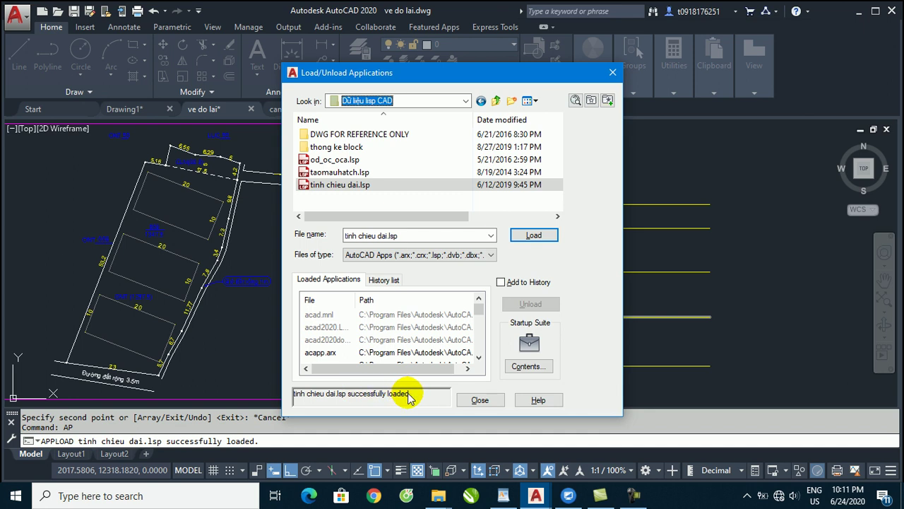
click(486, 400)
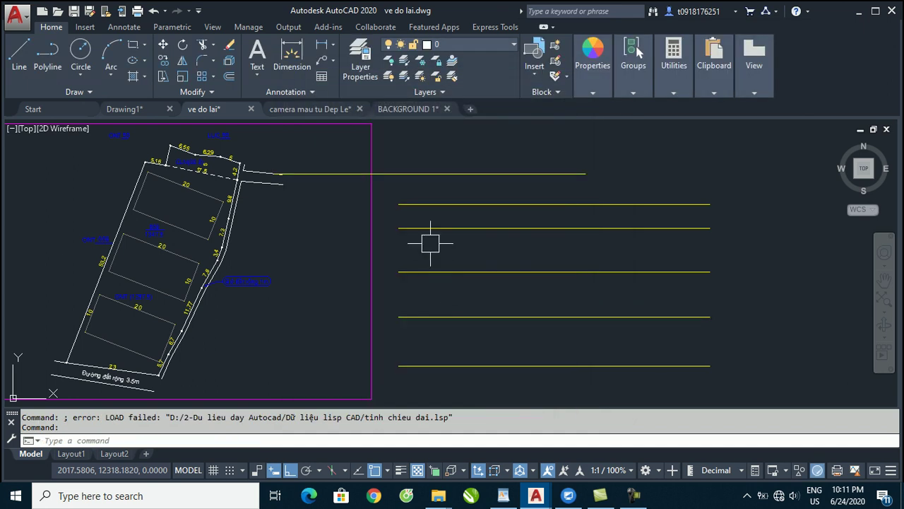
Try the TL command, which returns Unknown command "TL".
text(T)
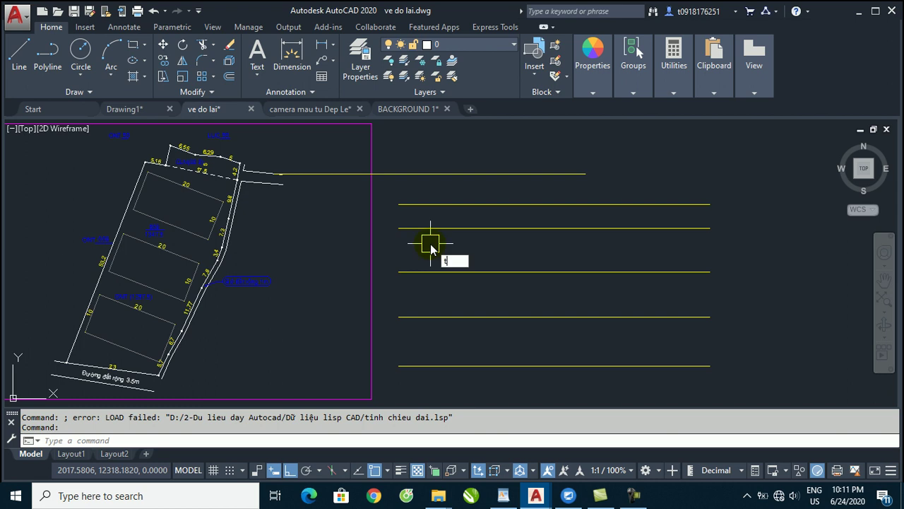
text(l)
key(Return)
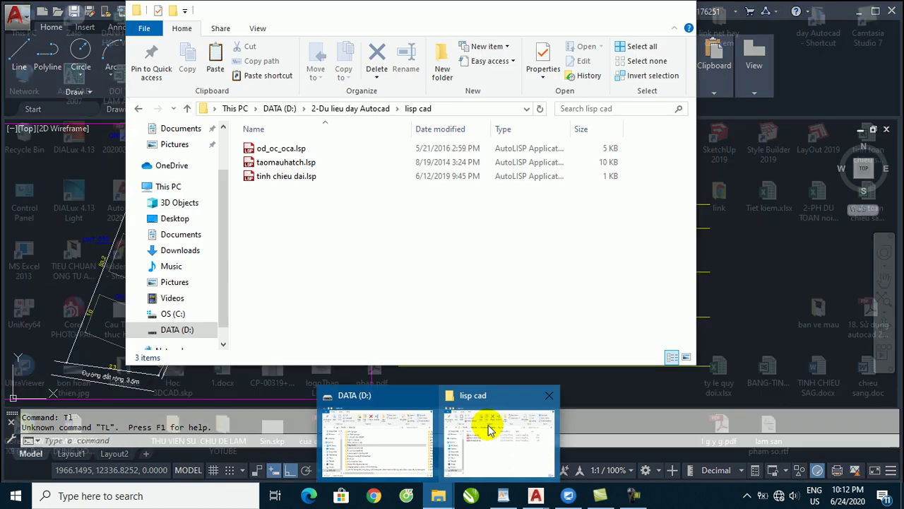
In File Explorer, check Dữ liệu lisp CAD, then open the lisp cad folder under 2-Du lieu day Autocad.
click(487, 423)
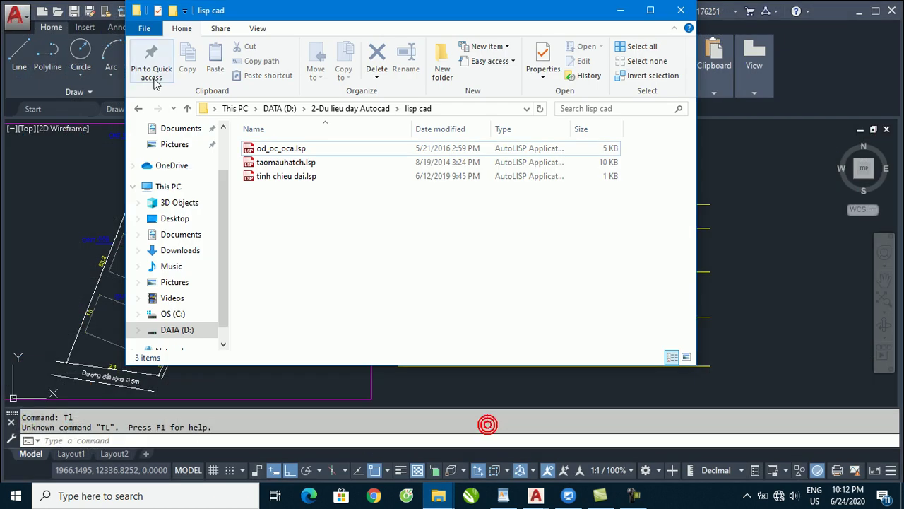
click(186, 108)
click(279, 248)
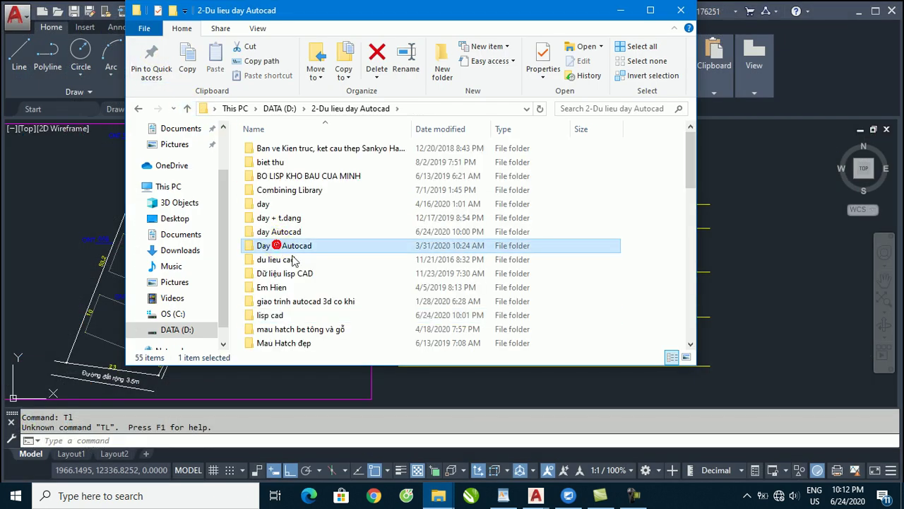
double_click(285, 276)
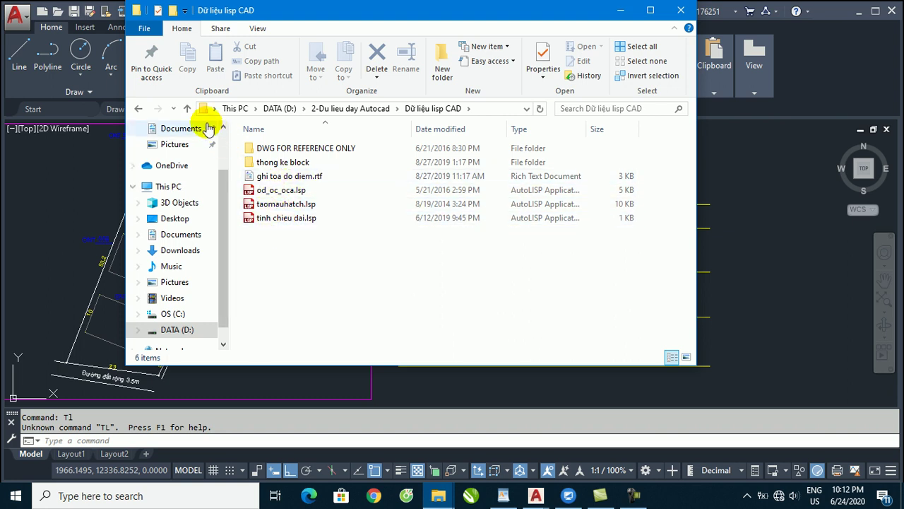
click(187, 109)
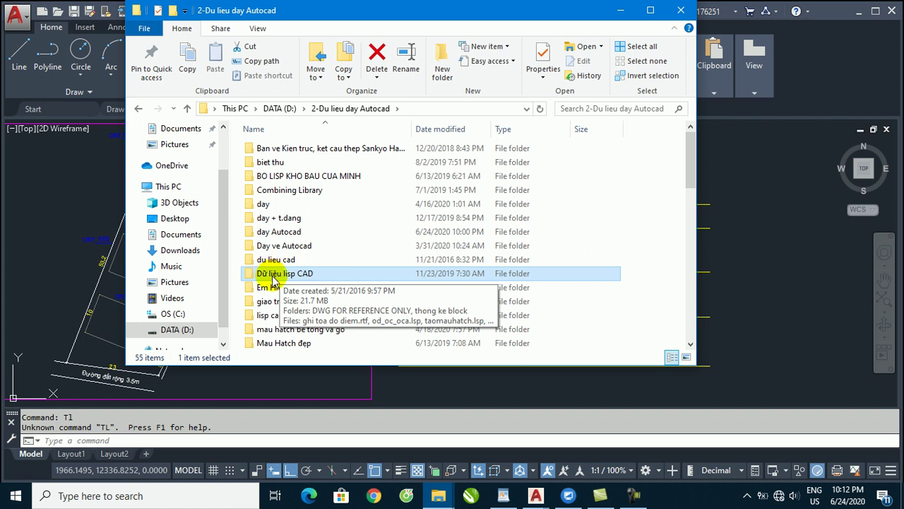
mouse_move(284, 273)
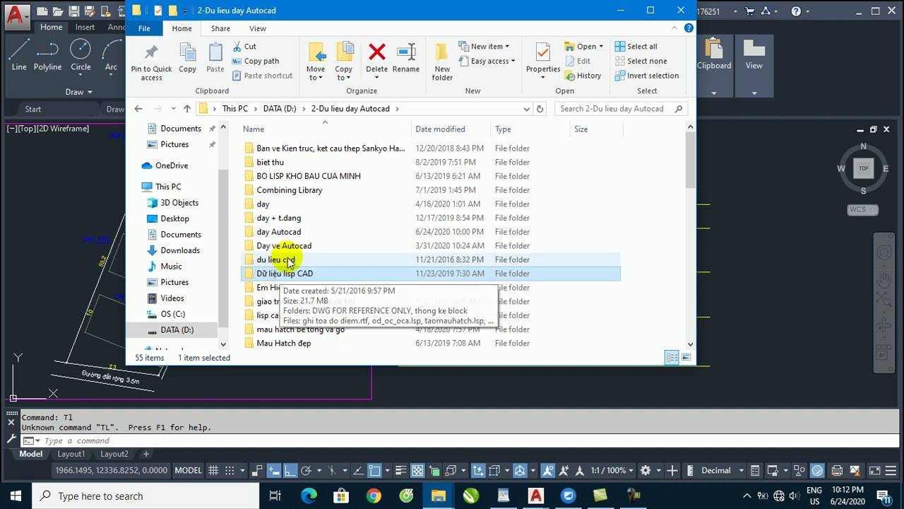
scroll(272, 283, down, 1)
click(265, 287)
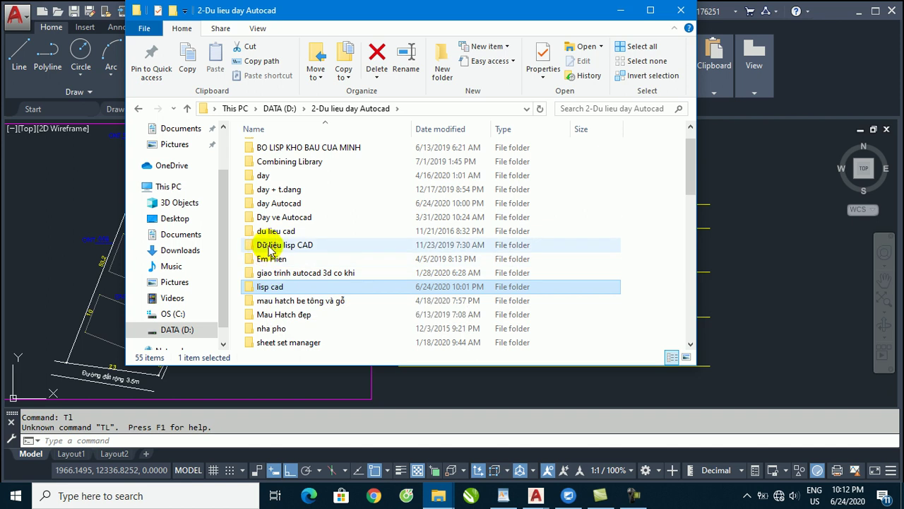
click(276, 287)
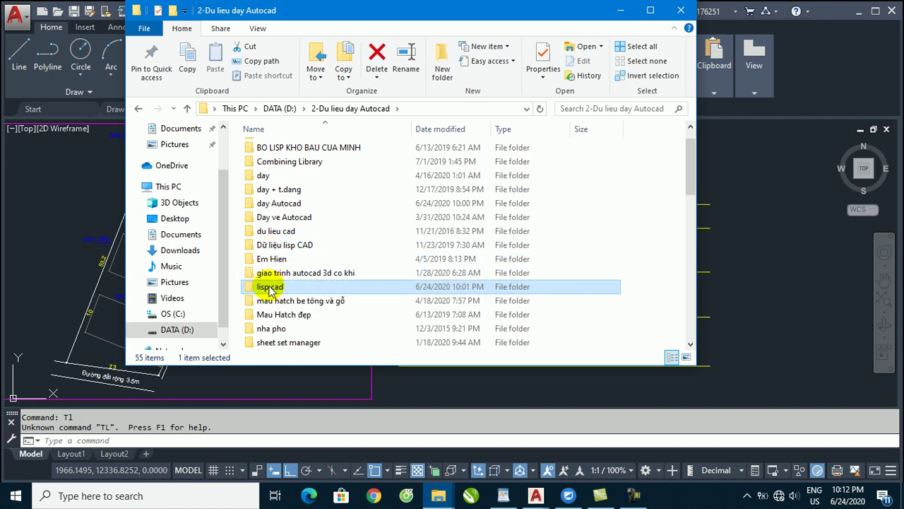
double_click(271, 289)
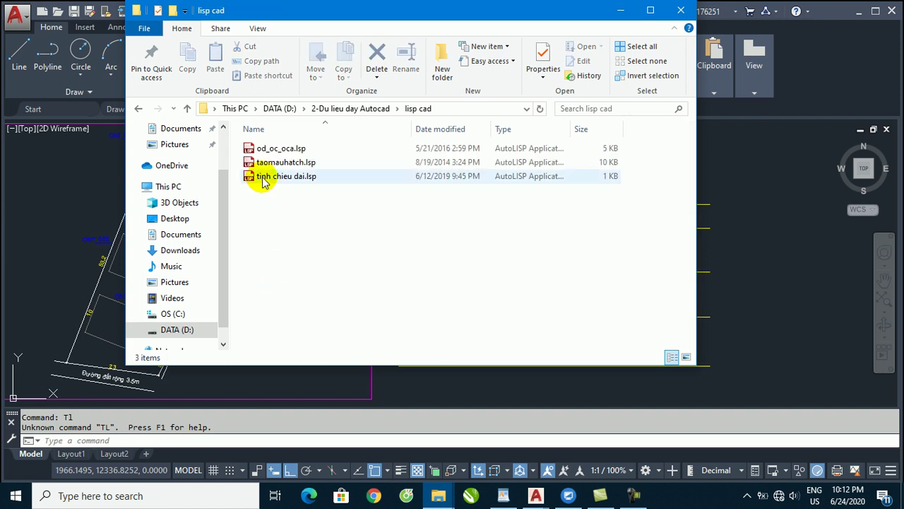
Minimize File Explorer and start Load/Unload Applications with AP.
click(621, 11)
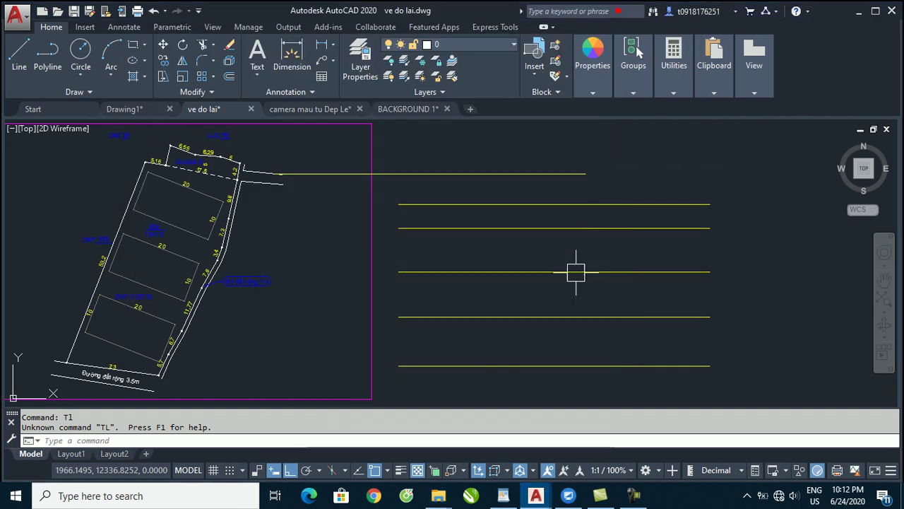
key(Escape)
text(ap)
key(Return)
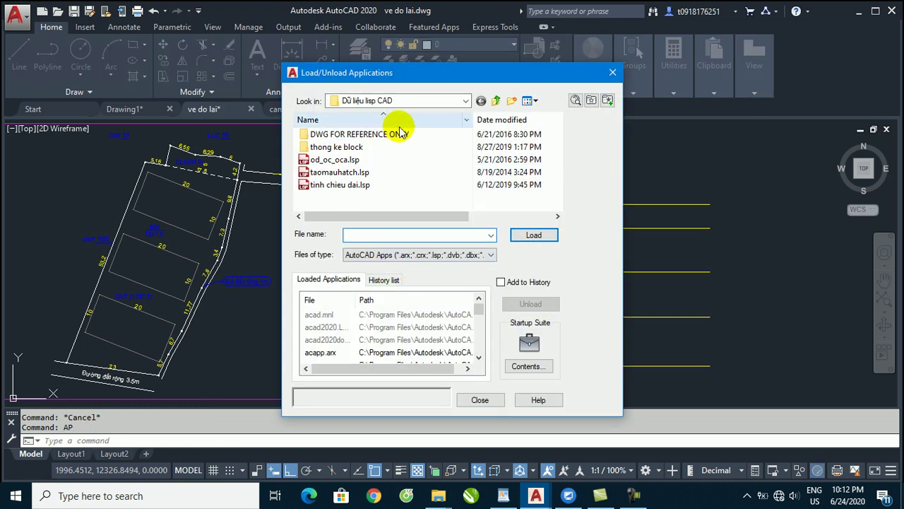
Load tinh chieu dai.lsp from the lisp cad folder with Always Load, then close the dialog.
click(496, 101)
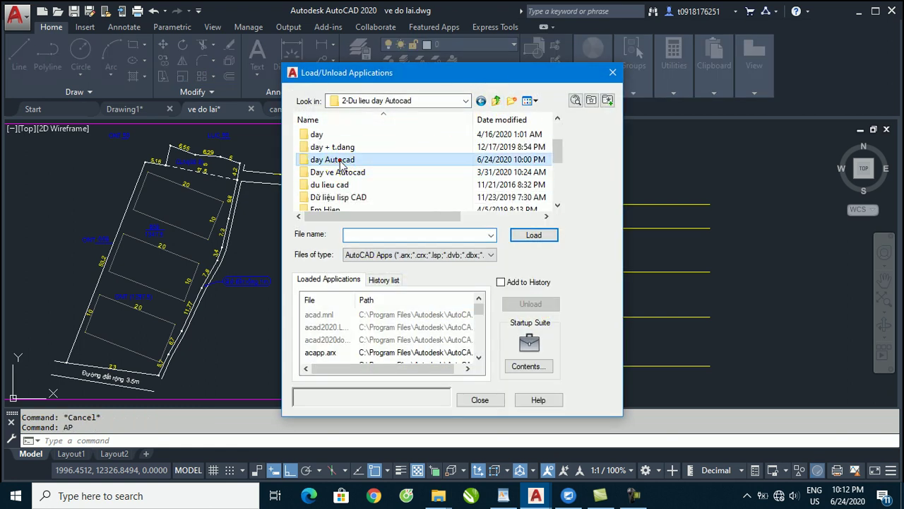
click(368, 159)
scroll(346, 169, down, 2)
double_click(327, 174)
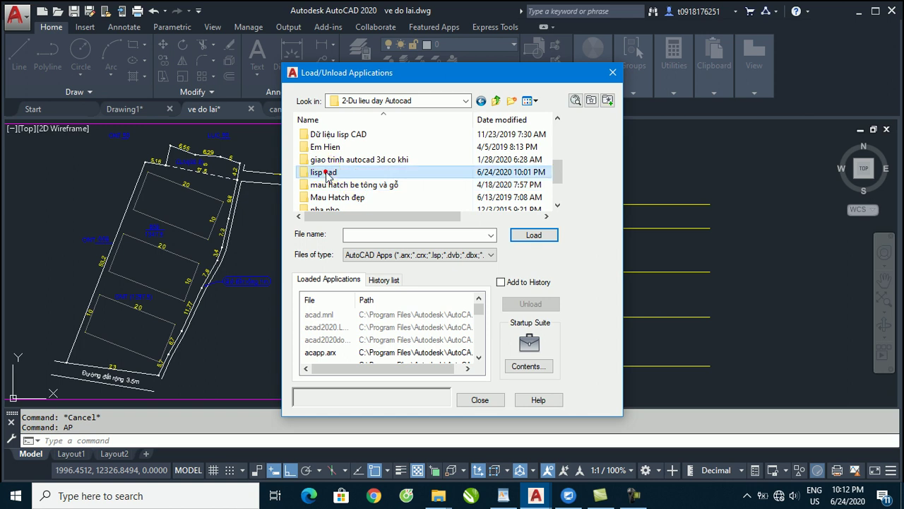
click(329, 160)
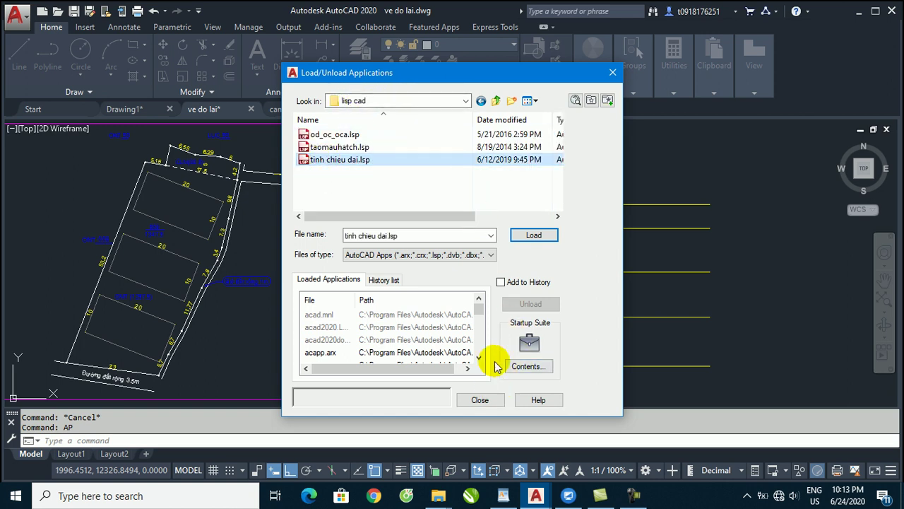
click(533, 235)
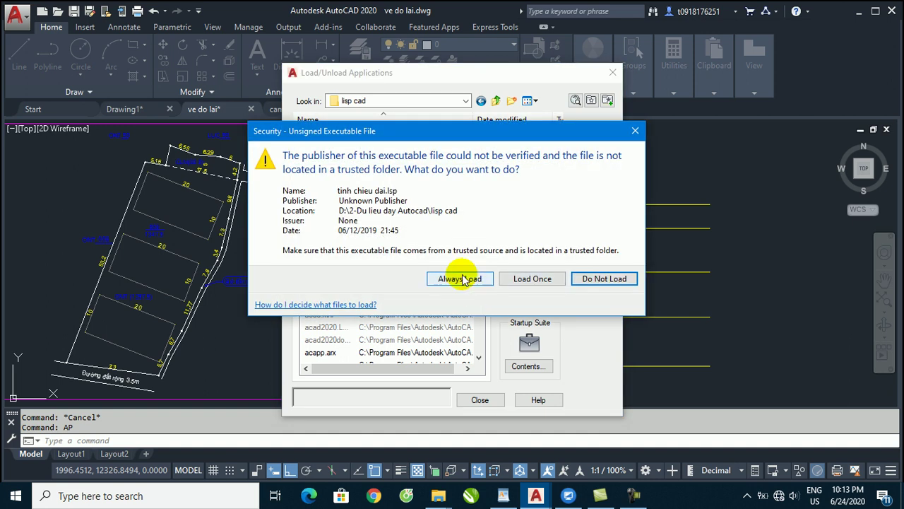
click(459, 278)
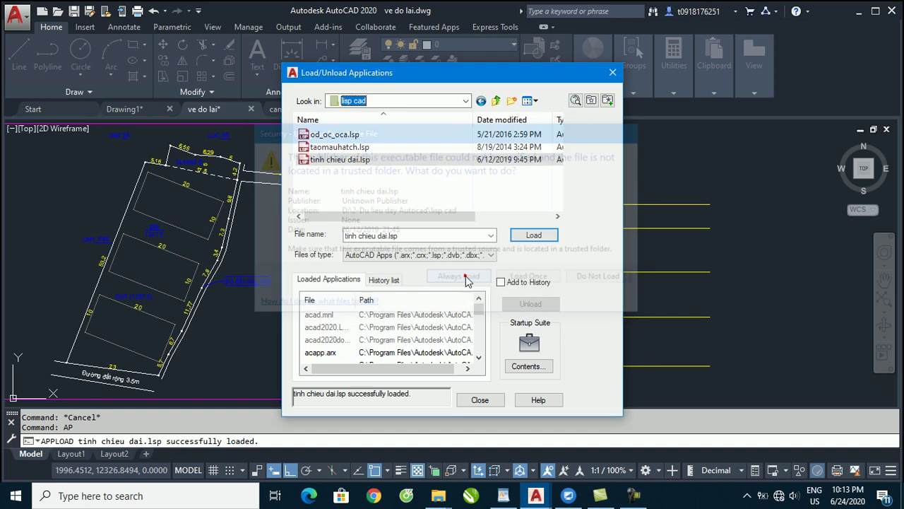
click(479, 400)
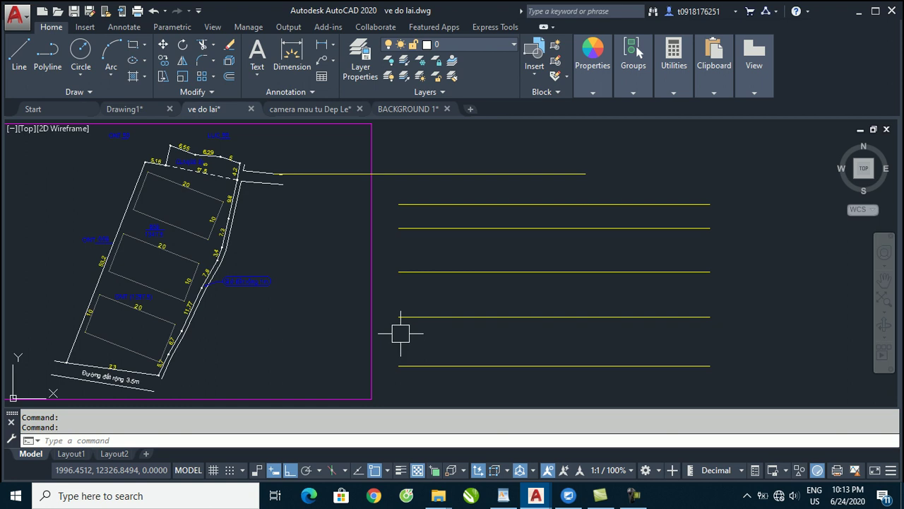
Run TL on the six crossing-selected yellow lines, getting total length 461.8967.
text(TL)
key(Return)
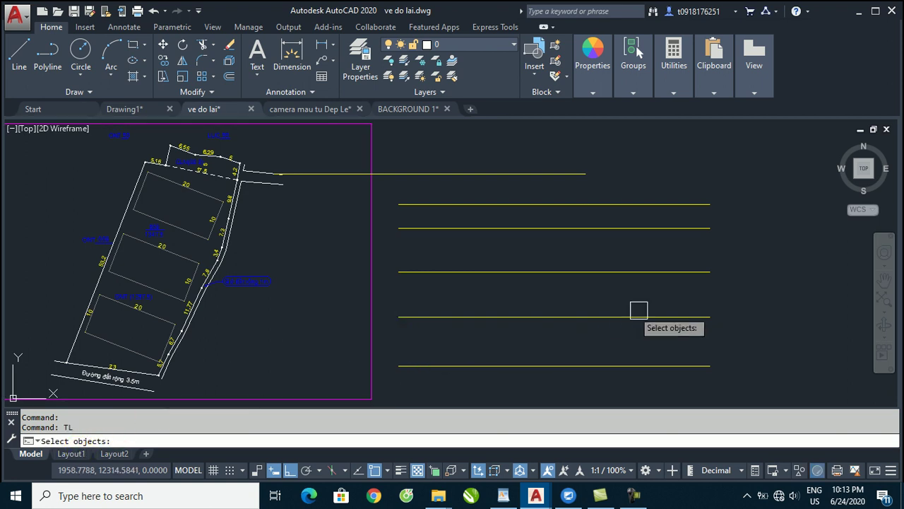
click(658, 142)
click(480, 383)
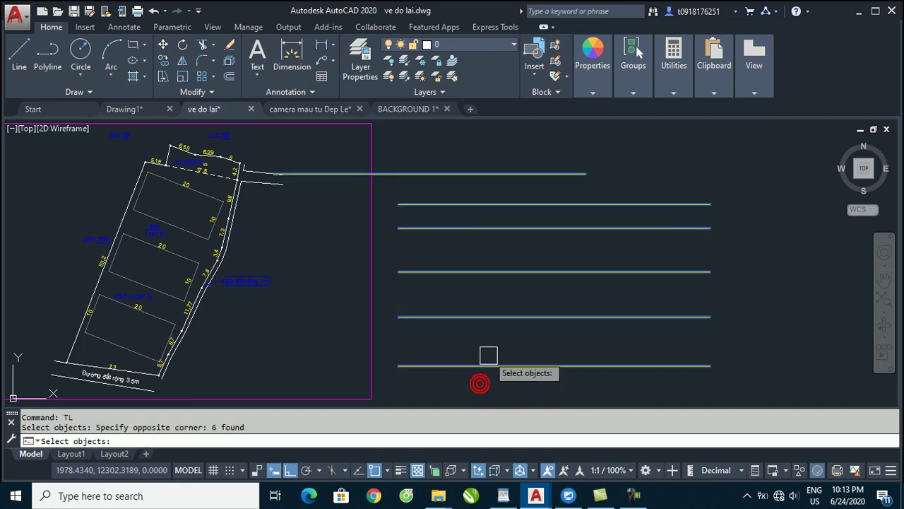
key(Return)
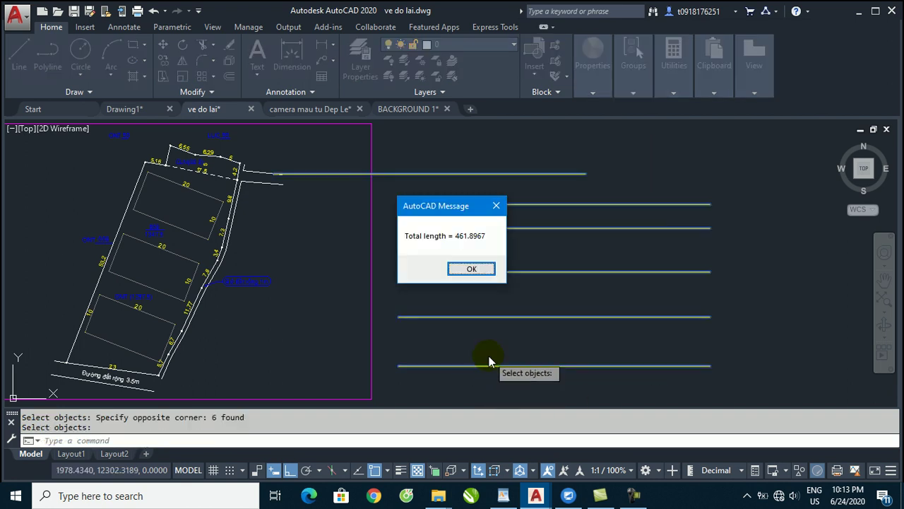
key(Return)
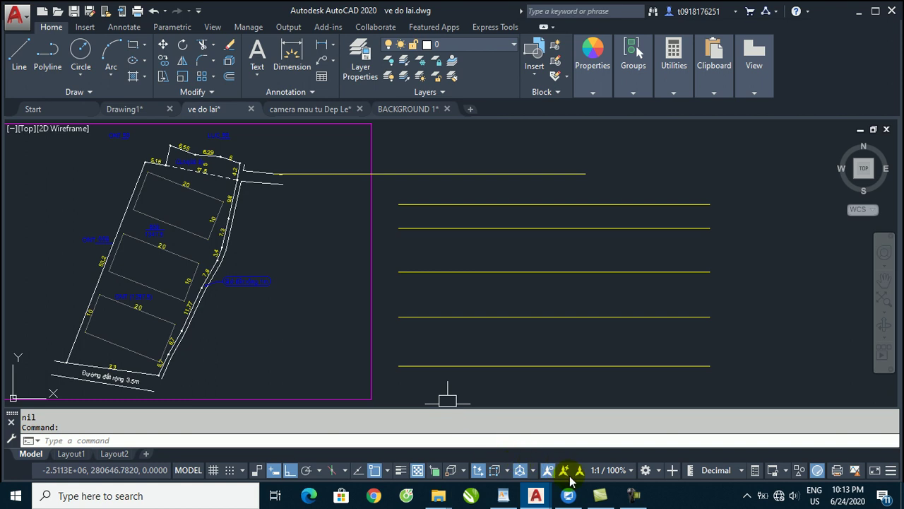
Return File Explorer to the 2-Du lieu day Autocad folder and minimize it.
click(482, 426)
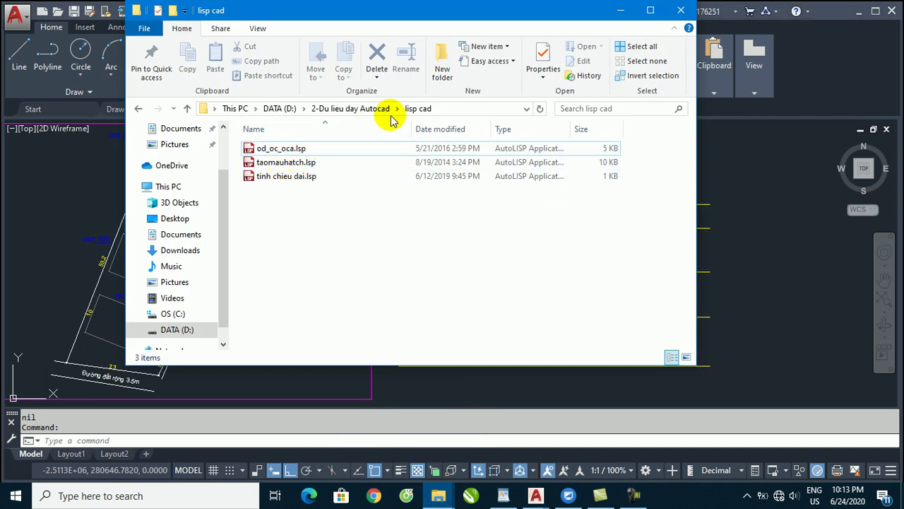
click(187, 107)
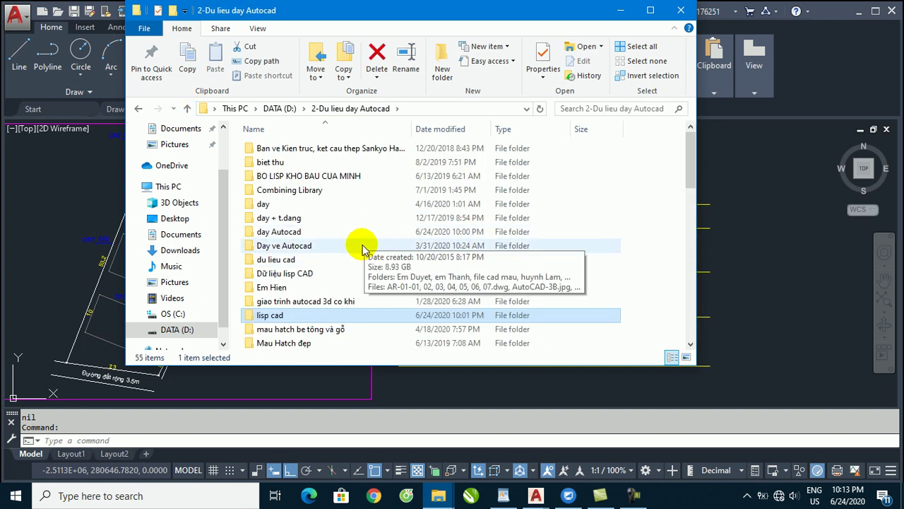
click(616, 14)
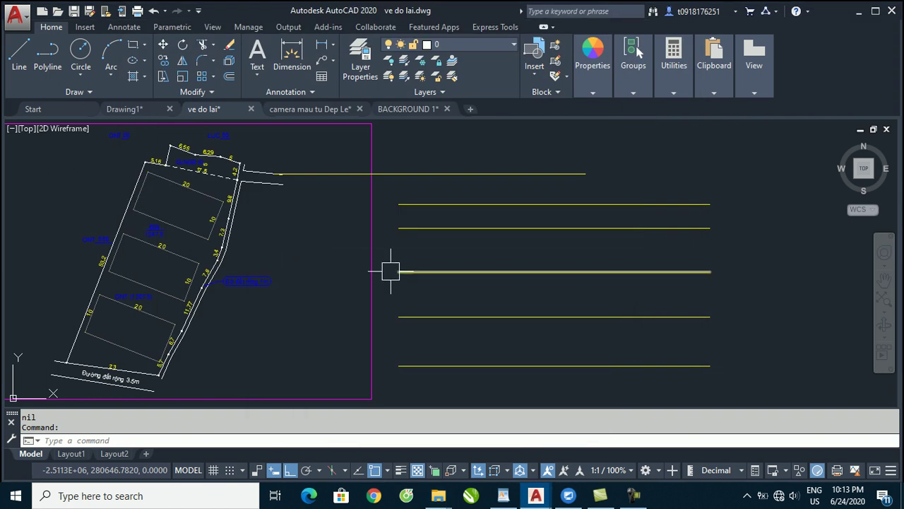
Switch to the BACKGROUND 1 drawing tab.
click(408, 109)
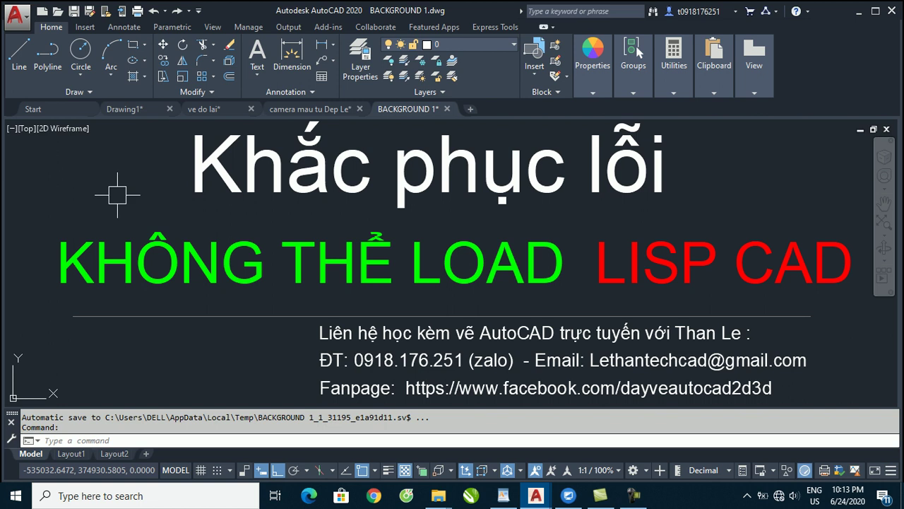